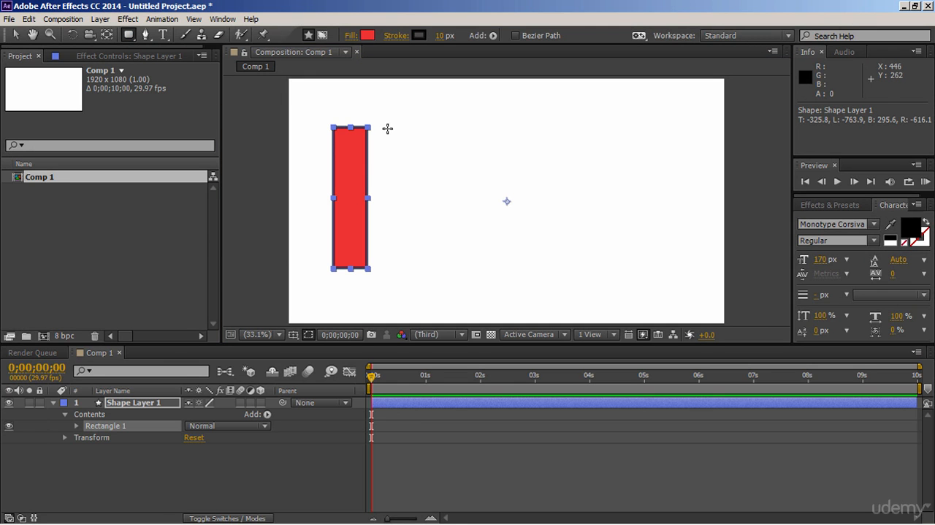
Step: Draw a tall rounded rectangle beside the existing red bar, matching its height, and set its fill colour to C00707
mouse_move(392, 125)
left_mouse_down()
mouse_move(409, 156)
mouse_move(419, 268)
mouse_move(429, 268)
left_mouse_up()
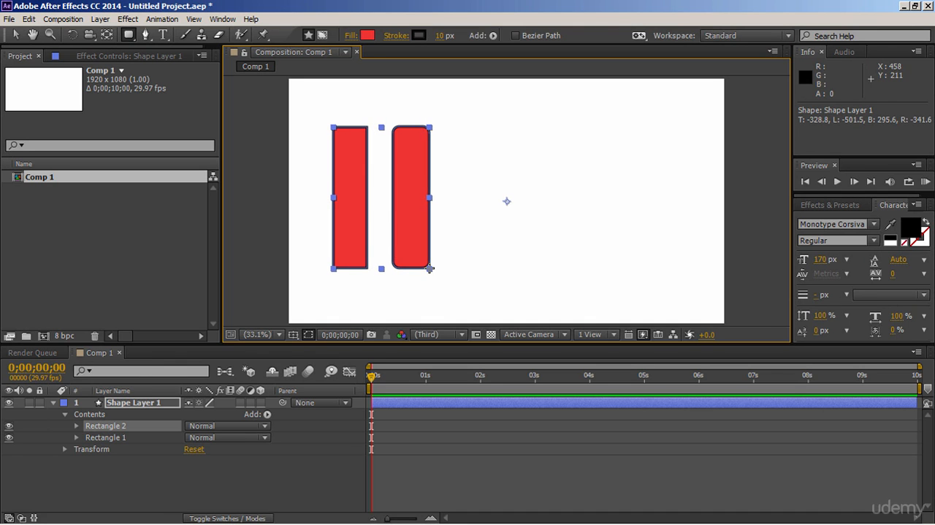
left_click(366, 35)
left_click_drag(267, 193, 269, 197)
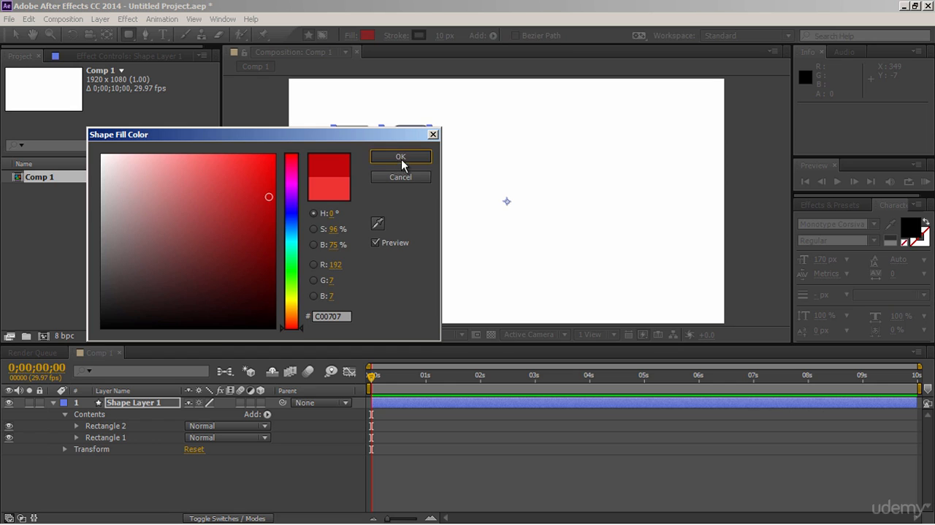
left_click(401, 159)
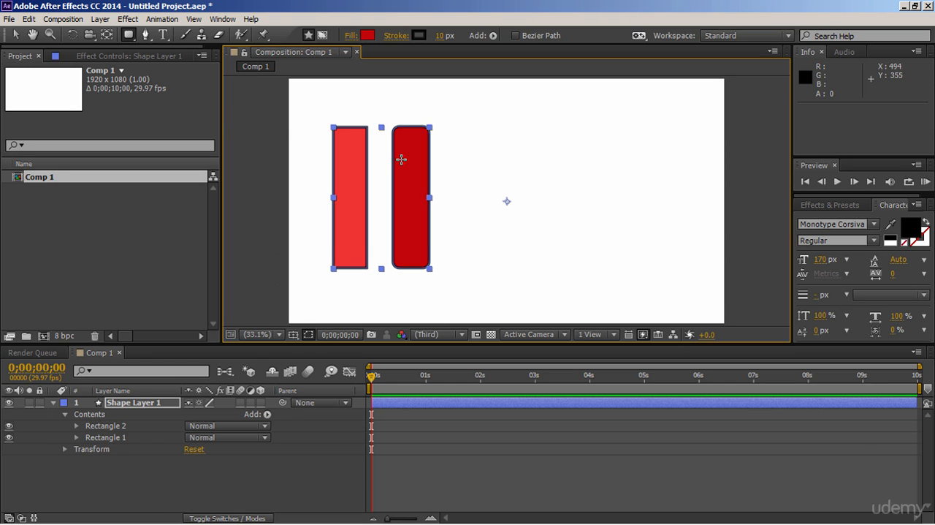
Step: Draw an ellipse across the gap between the two bars, overlapping both, and set its fill colour to 963636
left_click(137, 40)
left_click(154, 64)
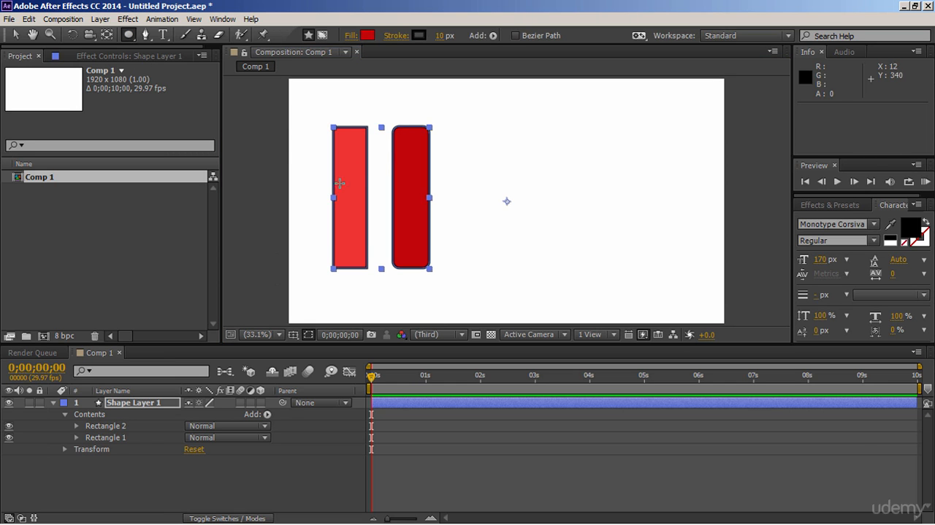
left_click_drag(355, 162, 416, 233)
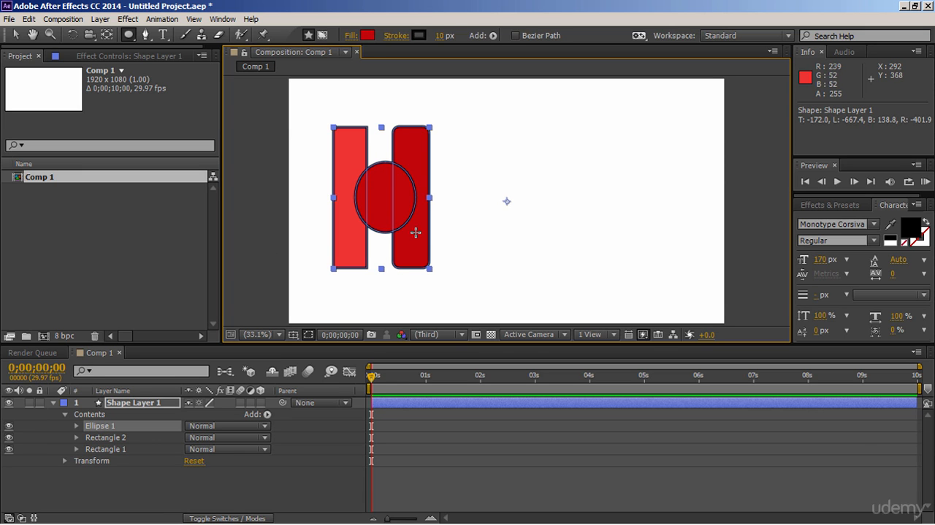
left_click(367, 35)
left_click(212, 224)
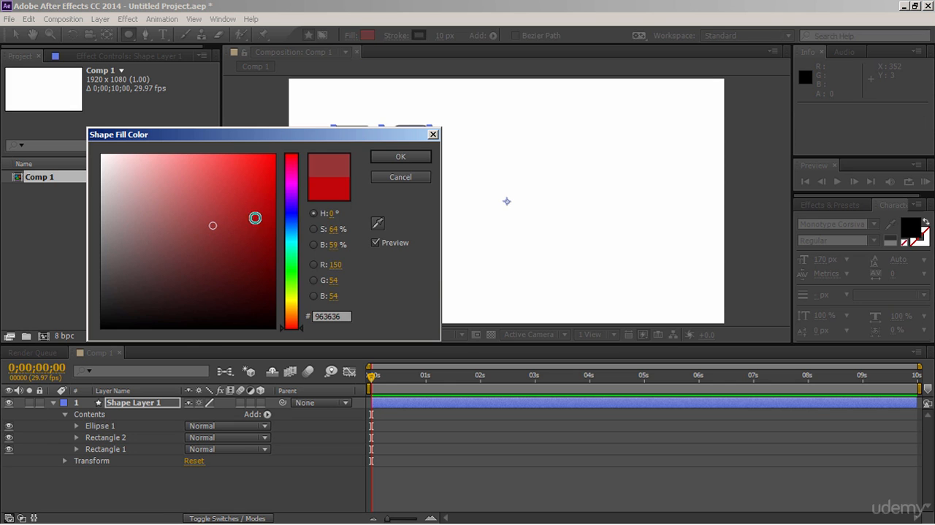
left_click(426, 156)
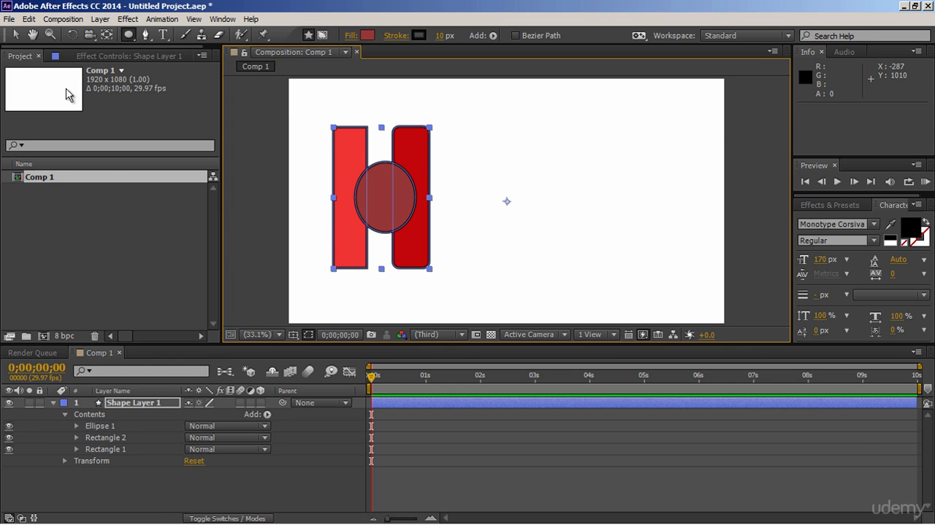
key("v")
left_click(259, 207)
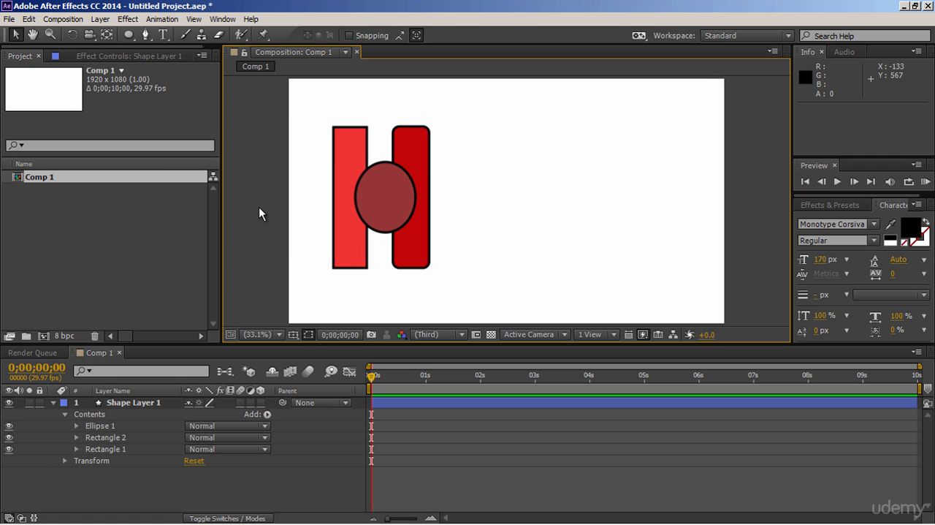
Step: Move Ellipse 1 between Rectangle 2 and Rectangle 1 in the shape layer's stacking order
left_click(113, 428)
left_click_drag(114, 433, 117, 444)
left_click(145, 477)
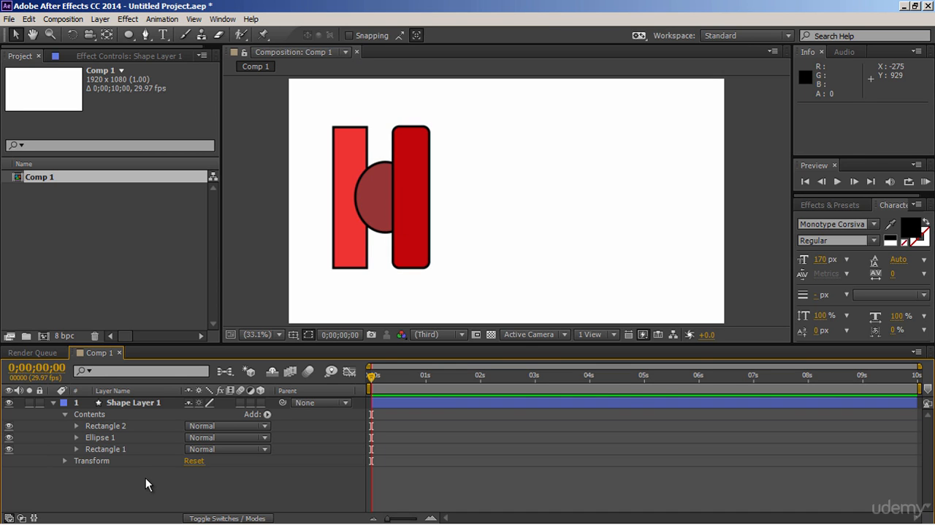
Step: Add a Polystar path and a Fill to the contents of Shape Layer 1
left_click(267, 413)
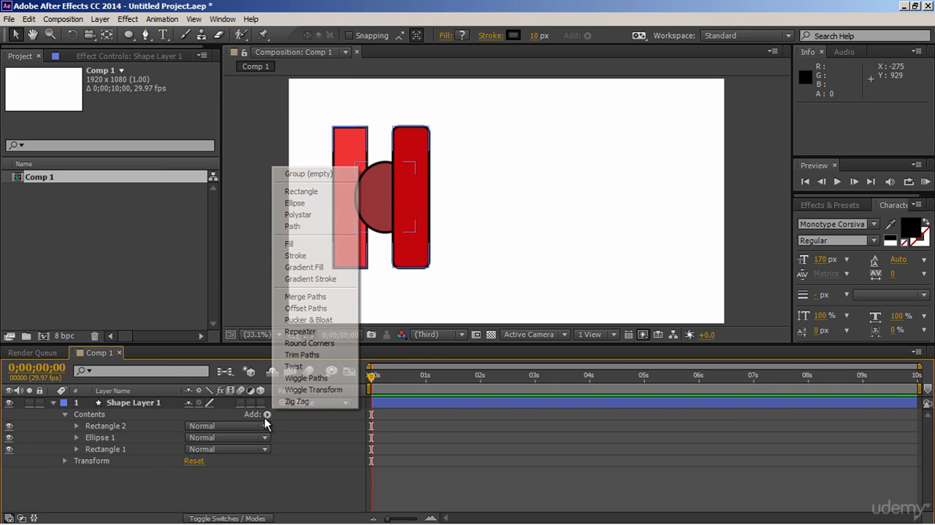
left_click(333, 217)
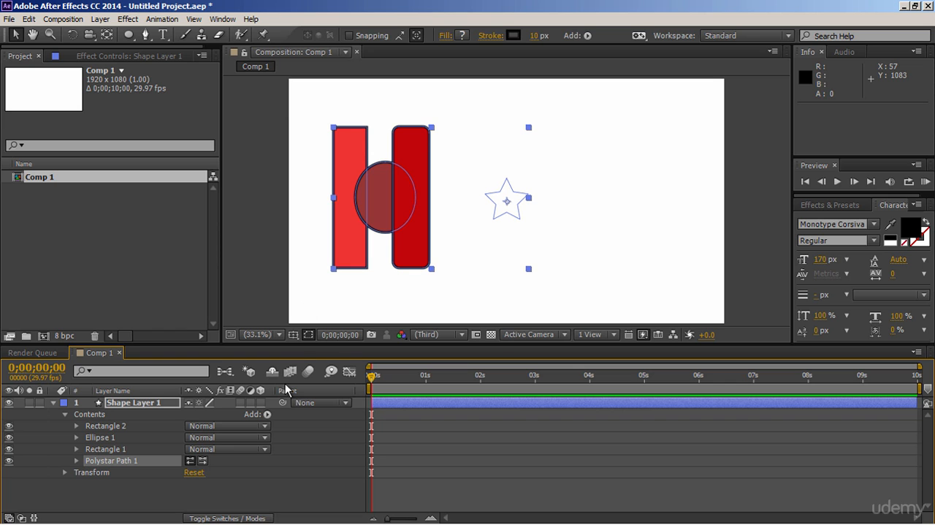
left_click(266, 414)
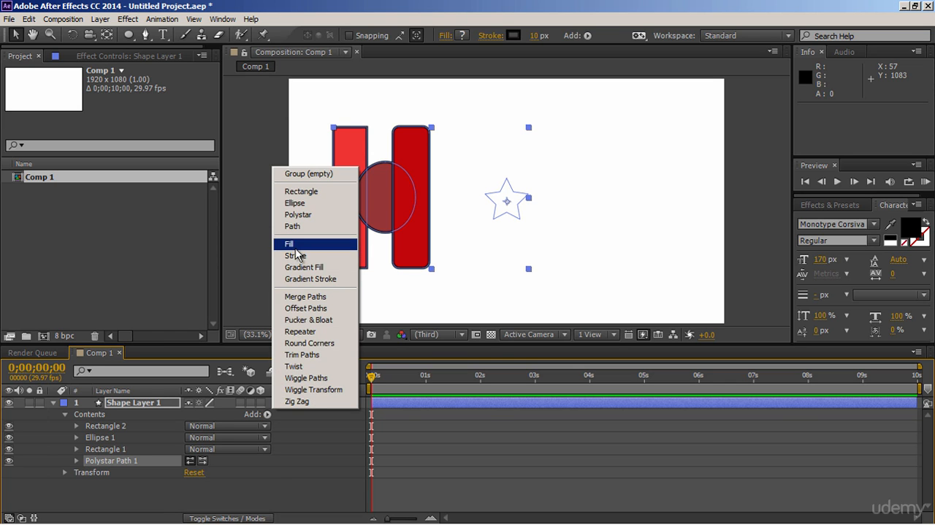
left_click(296, 244)
Step: Add a Stroke to the contents of Shape Layer 1 and set its colour to dark red 530101
left_click(267, 414)
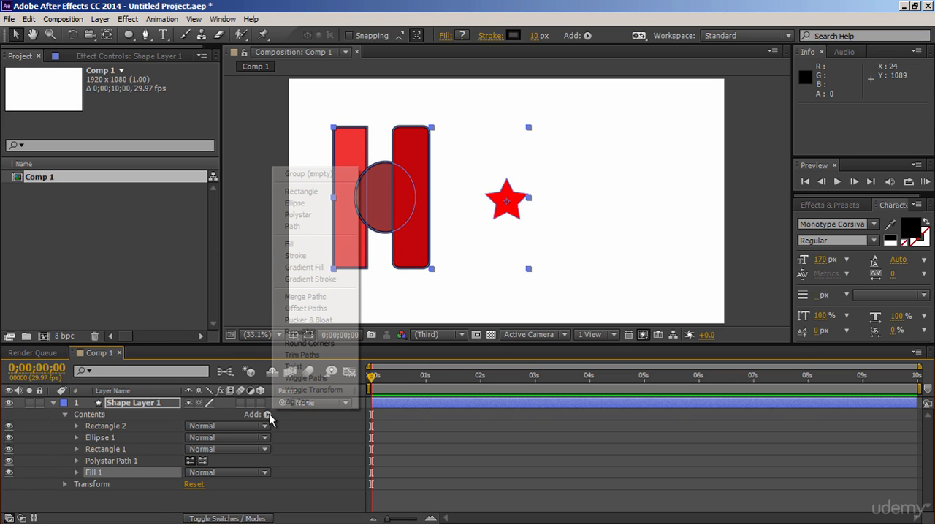
left_click(298, 255)
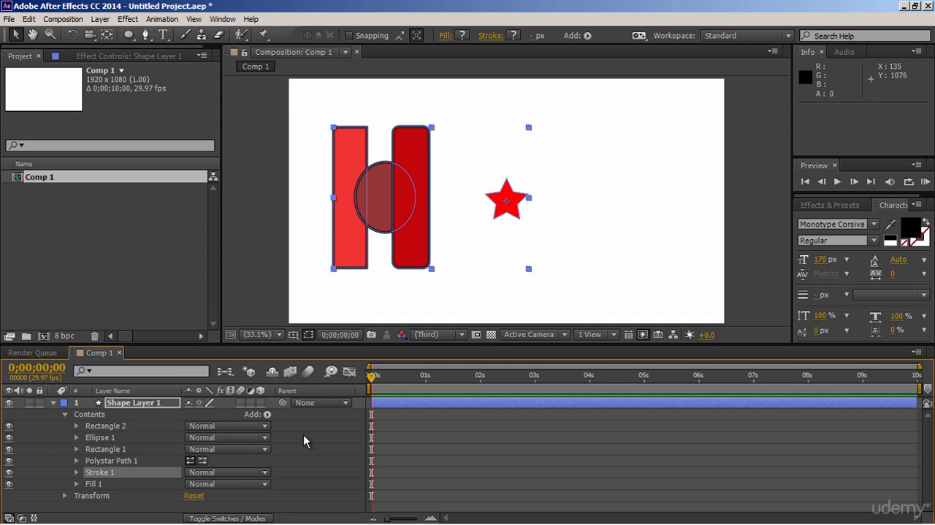
left_click(76, 472)
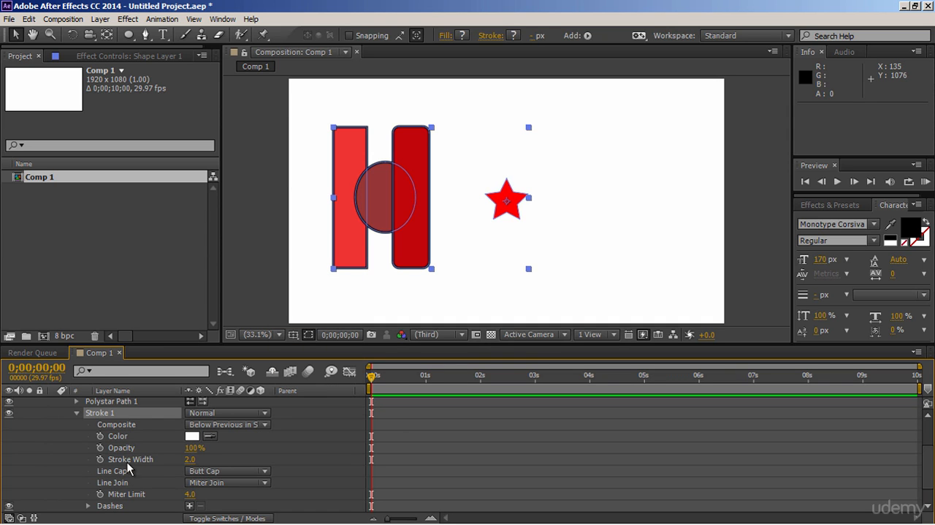
left_click(191, 437)
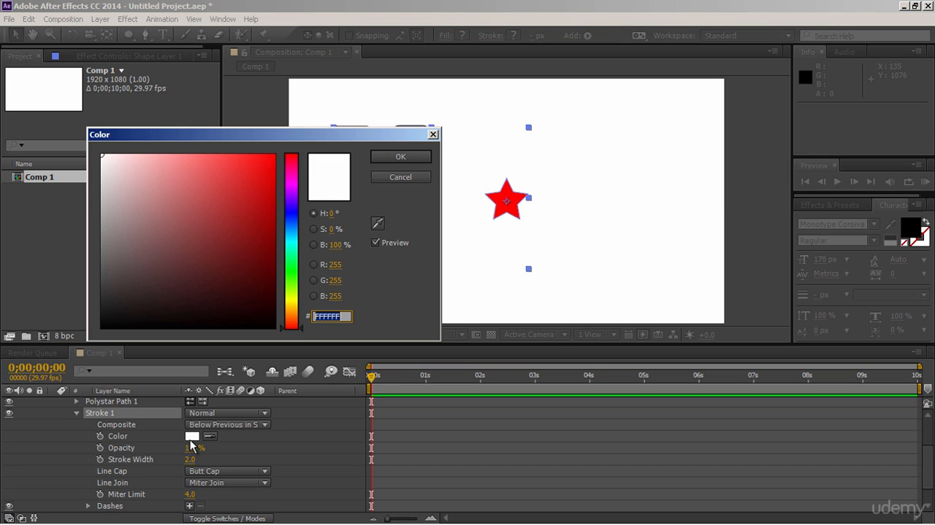
left_click(272, 269)
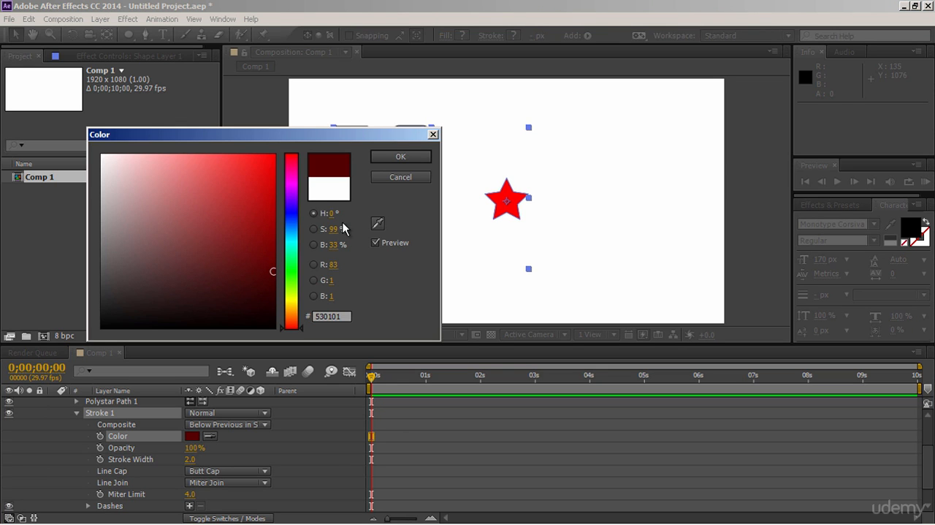
left_click(400, 157)
left_click(503, 200)
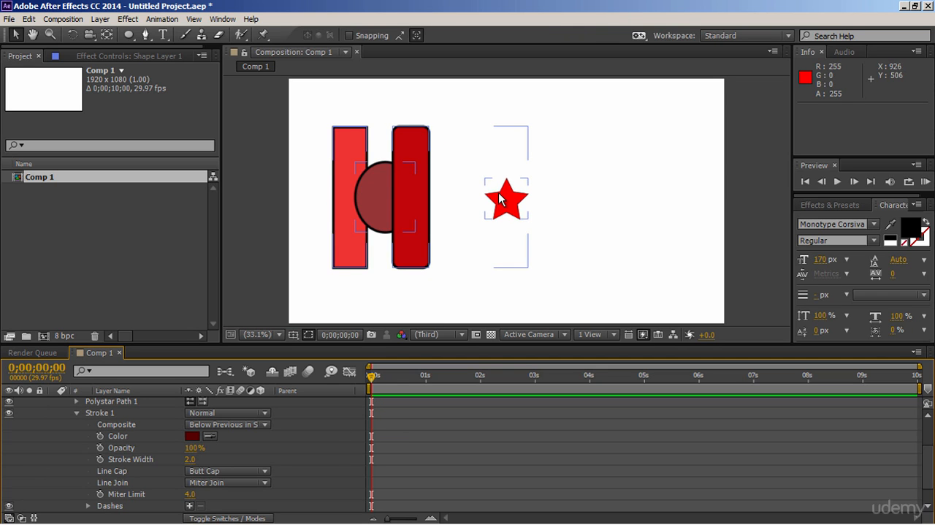
Step: Set the stroke width of the newly added Stroke 1 to 32
scroll(504, 203, "up", 3)
left_click(675, 237)
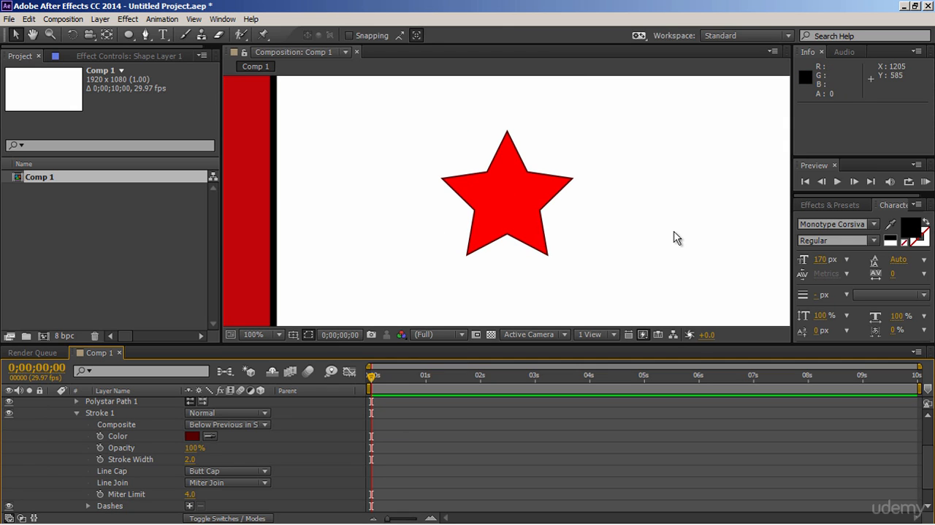
left_click(276, 334)
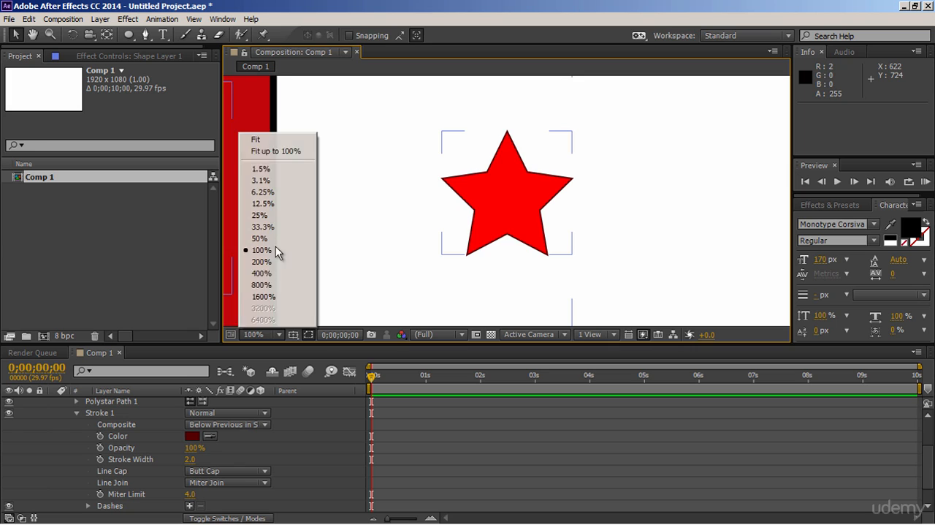
left_click(284, 141)
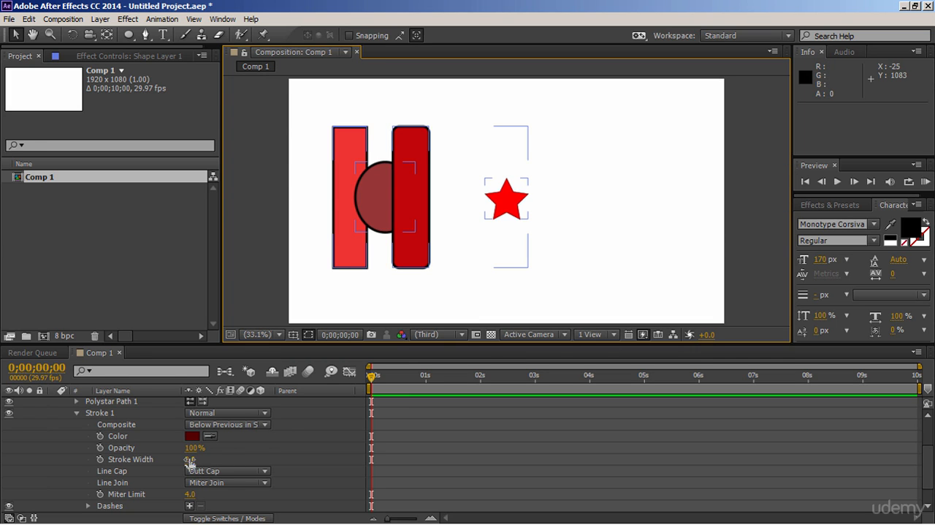
left_click_drag(189, 460, 200, 459)
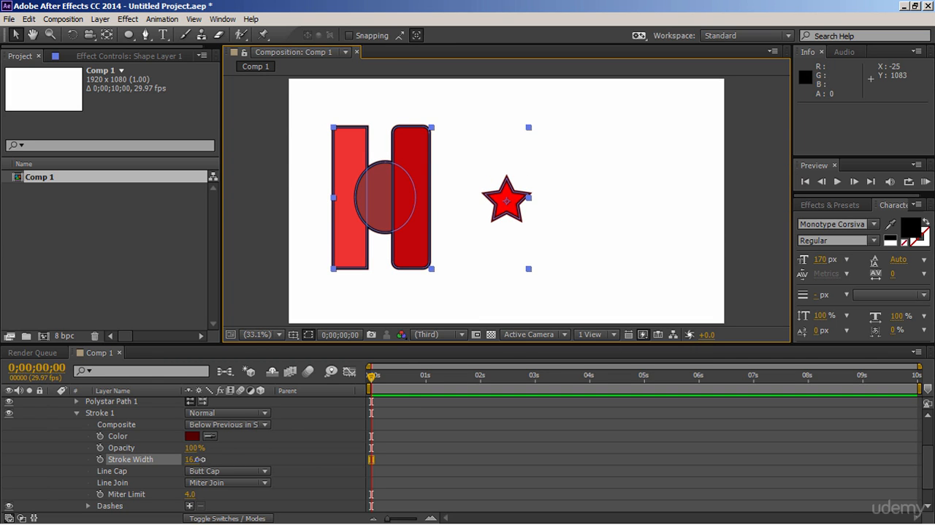
left_click(270, 284)
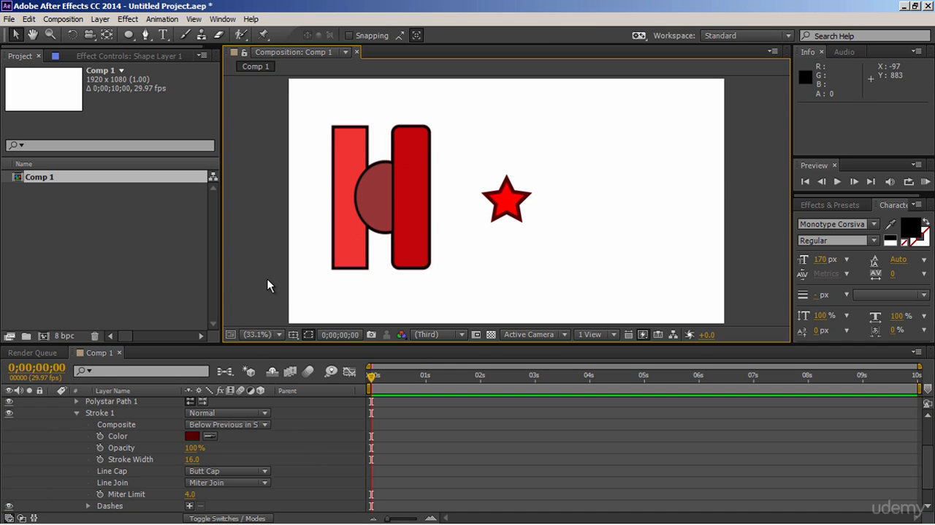
left_click_drag(191, 459, 206, 459)
left_click(271, 307)
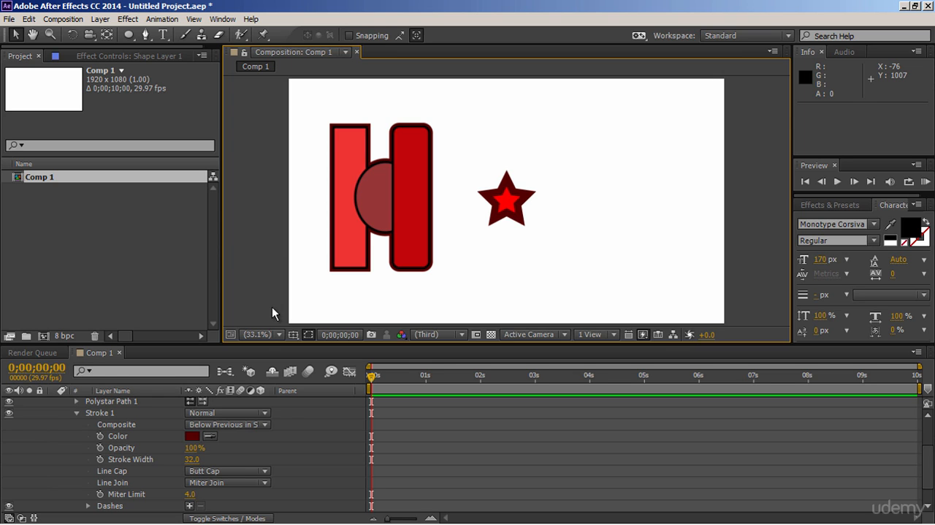
Step: Collapse the Stroke 1 properties and examine the items contained in the Ellipse 1 group
key("ctrl+a")
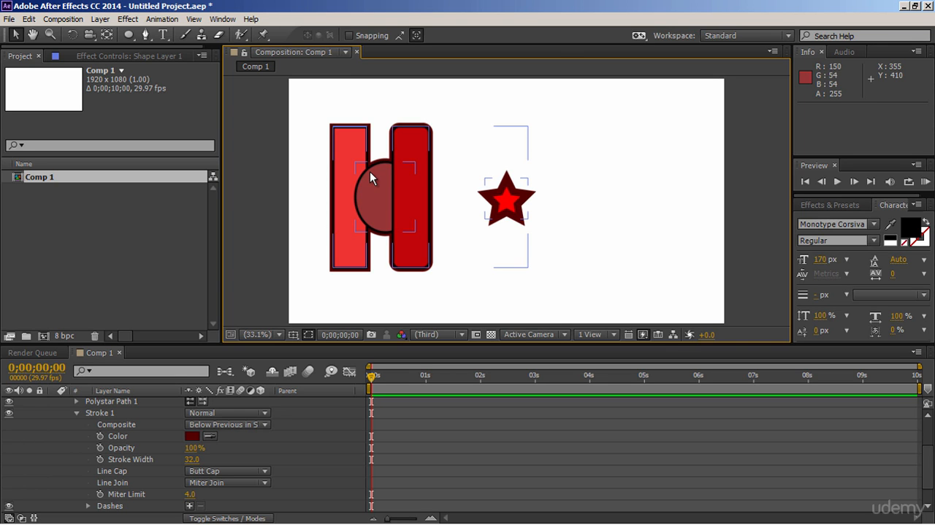
left_click(78, 411)
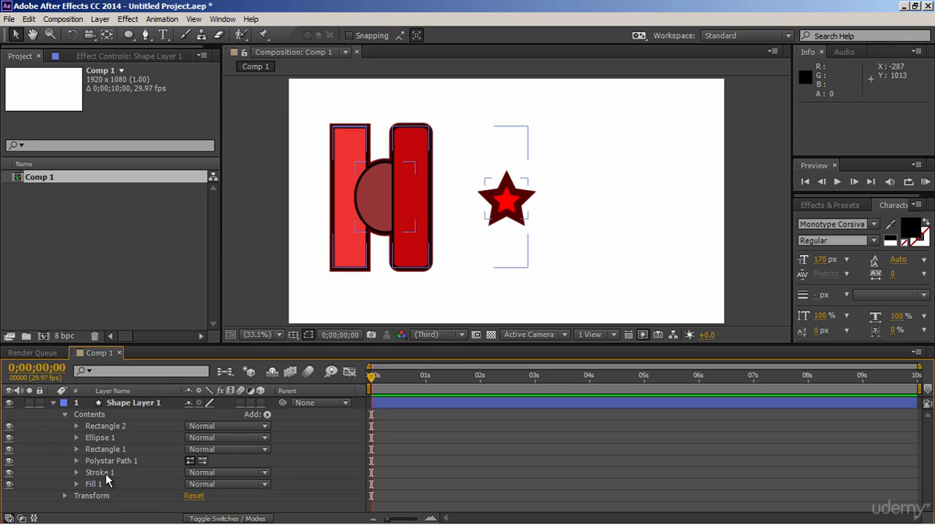
left_click(77, 438)
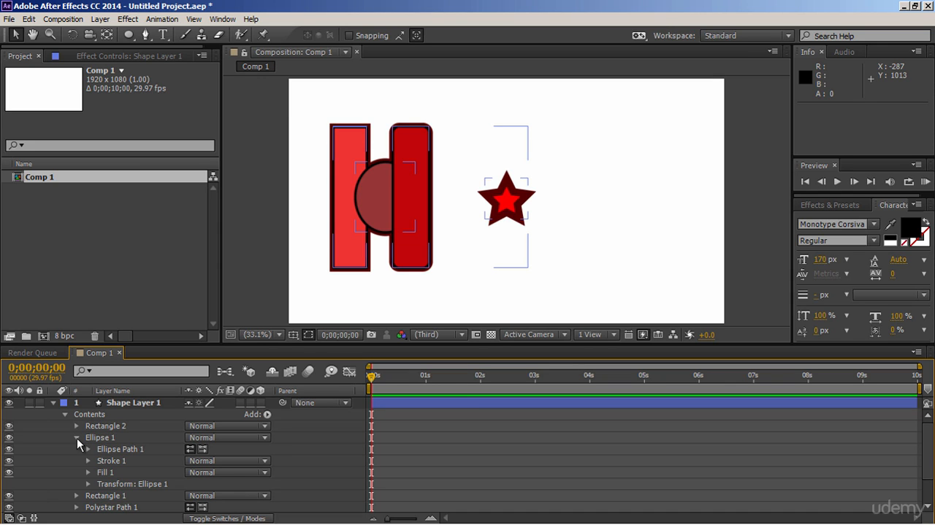
left_click(76, 438)
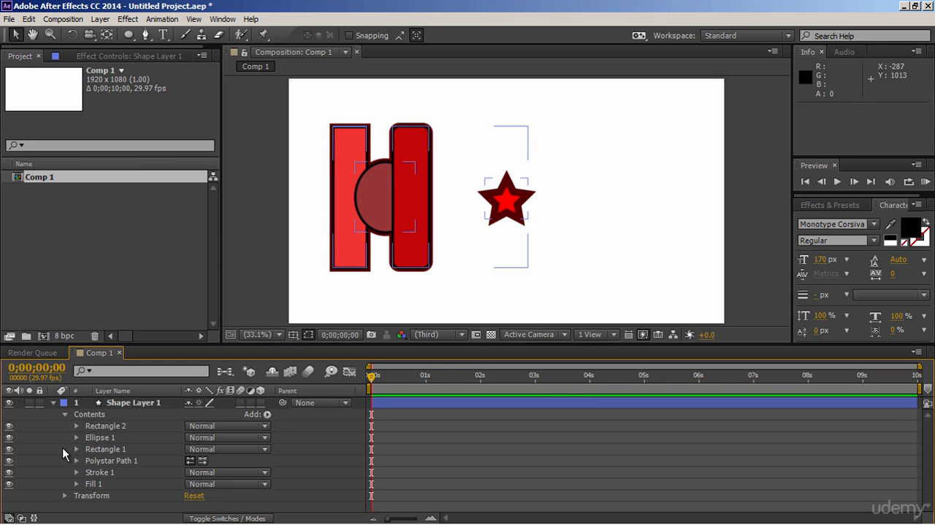
Step: Move Stroke 1 above Polystar Path 1, and further up to between Rectangle 2 and Ellipse 1
left_click(97, 475)
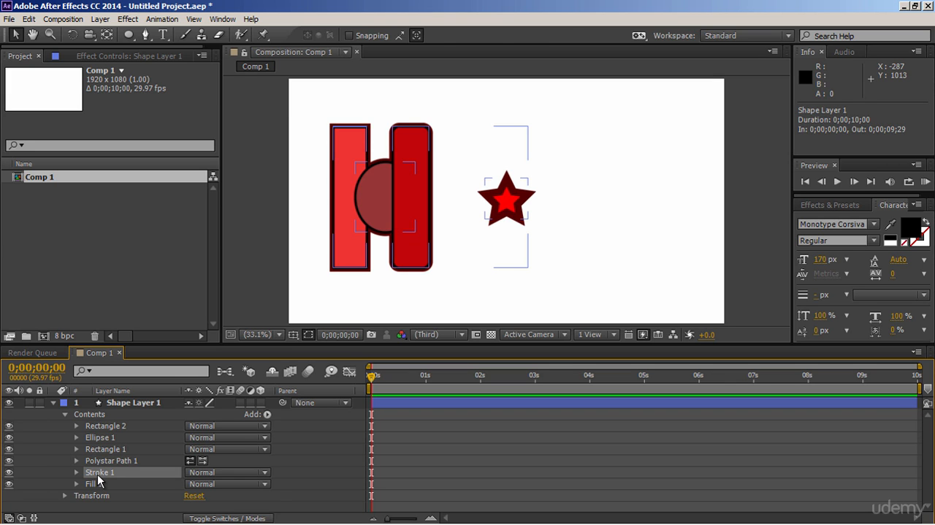
left_click_drag(98, 475, 104, 460)
left_click(432, 445)
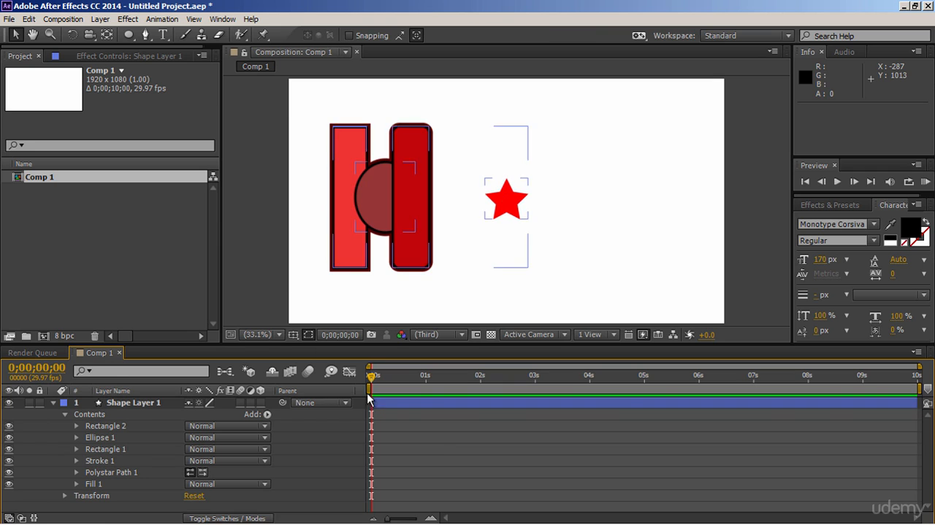
left_click_drag(101, 460, 108, 436)
left_click(264, 282)
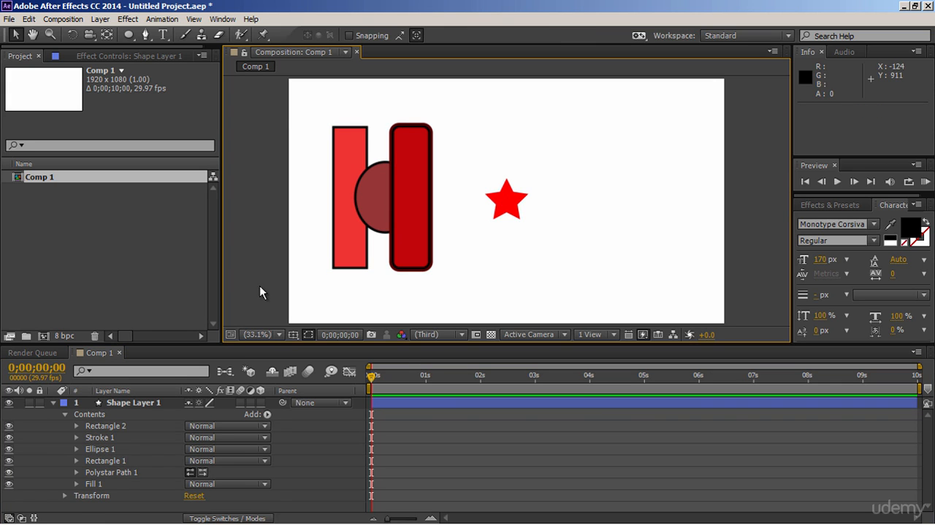
Step: Move Stroke 1 to the end of the shape layer's contents, below Fill 1
left_click_drag(95, 435, 112, 494)
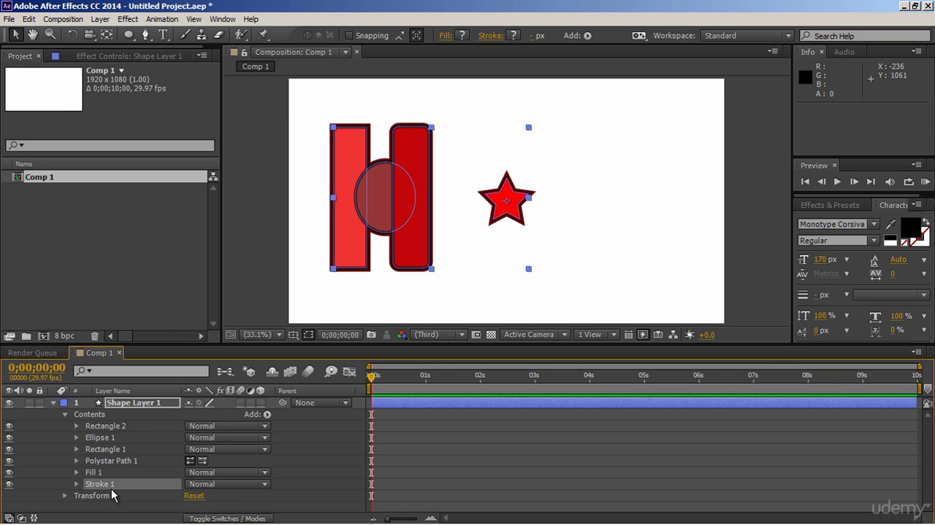
left_click(347, 445)
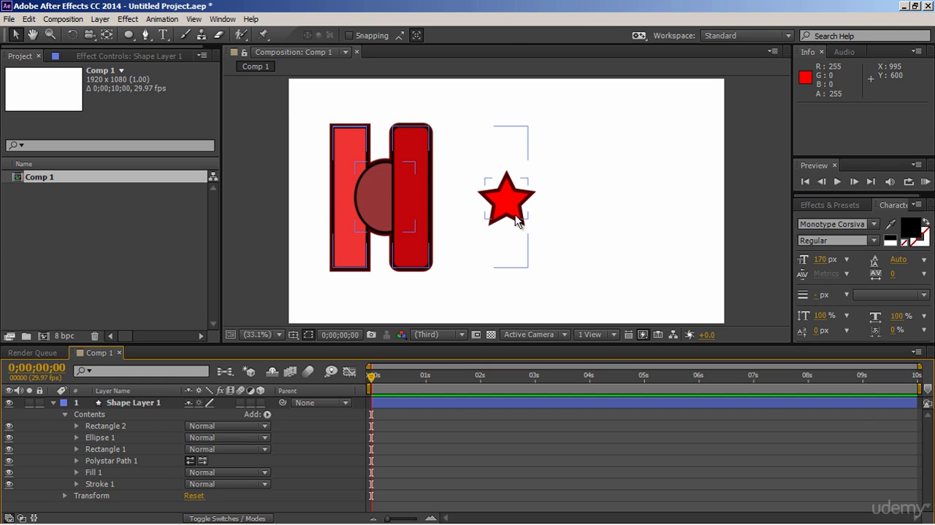
Step: Add an empty group to the contents of Shape Layer 1 and rename it Polystar
left_click(267, 414)
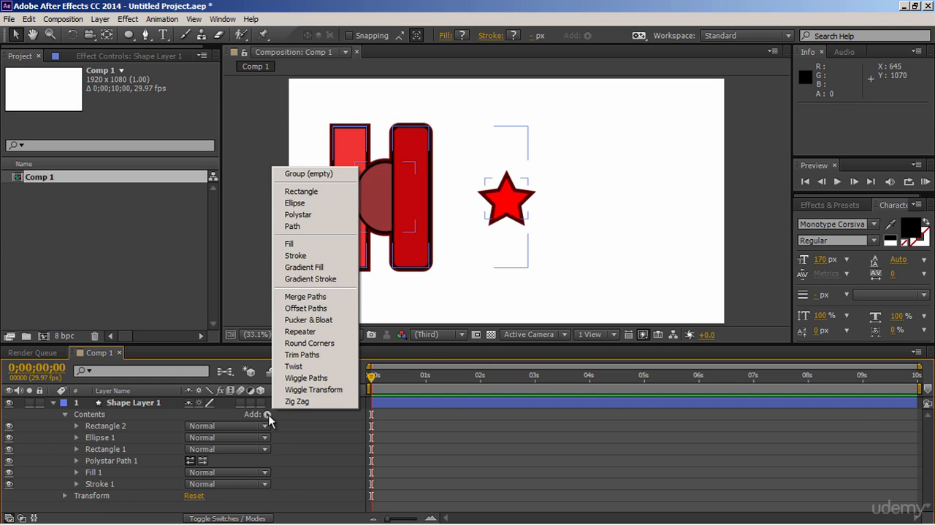
left_click(310, 173)
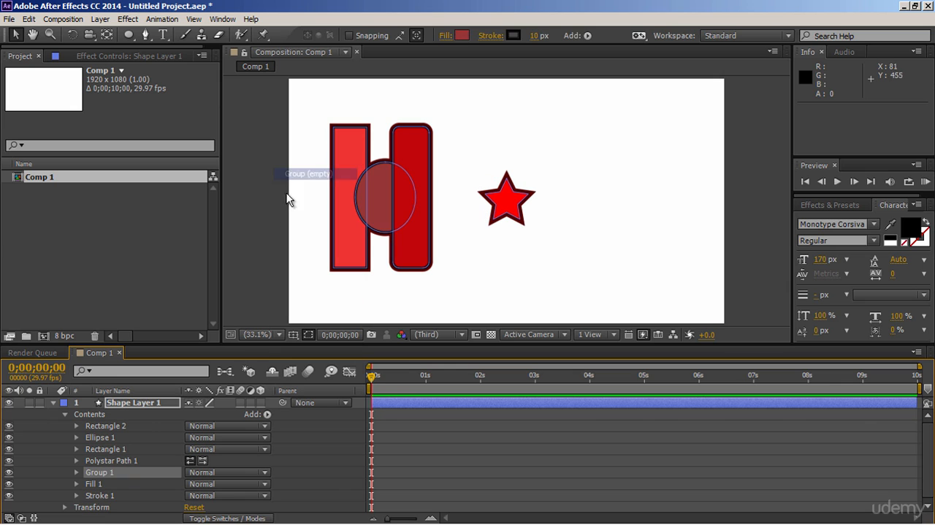
left_click(93, 473)
key("Return")
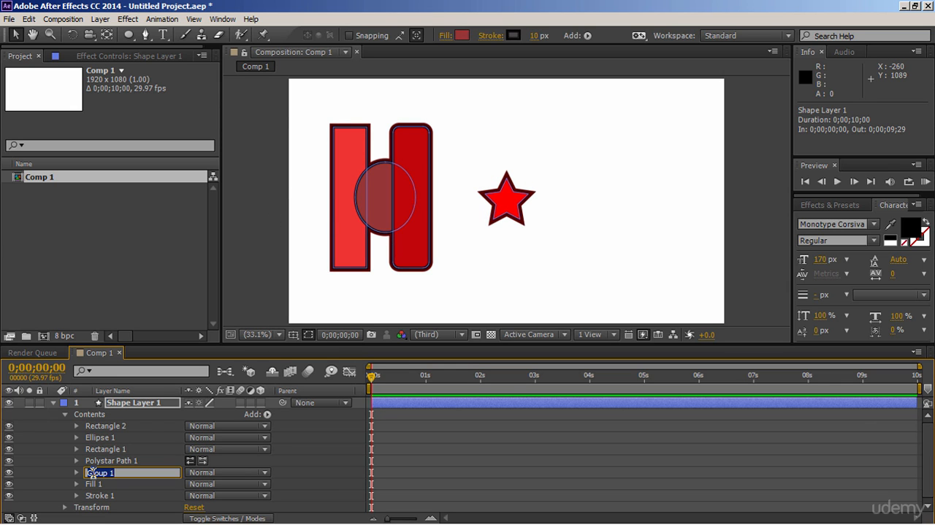
type("Polystar")
key("Return")
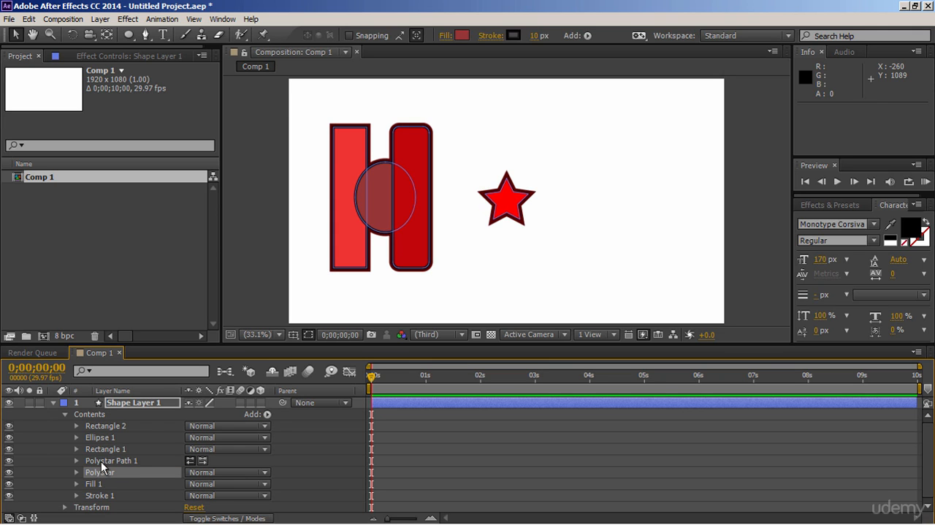
Step: Move Polystar Path 1, Fill 1 and Stroke 1 into the Polystar group and check the group's contents
left_click(101, 461)
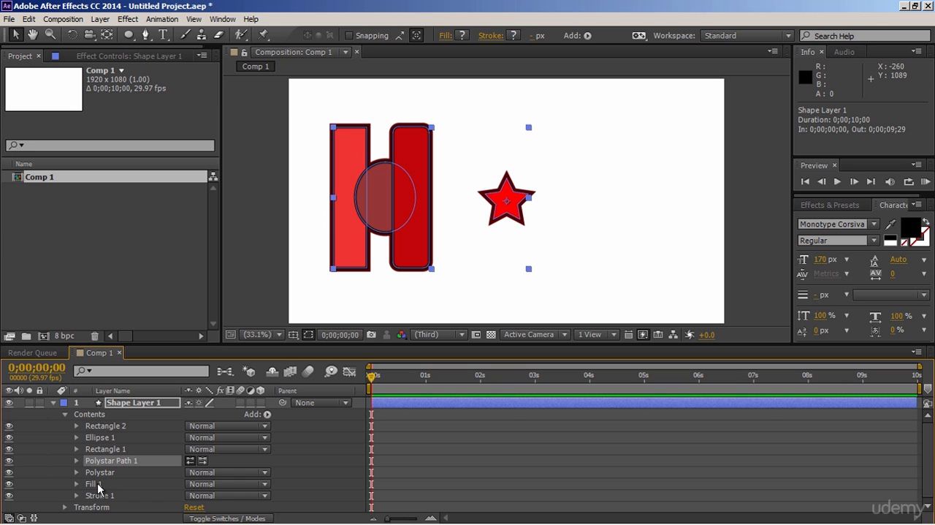
left_click(98, 484, "ctrl")
left_click(99, 496, "ctrl")
left_click_drag(99, 496, 105, 476)
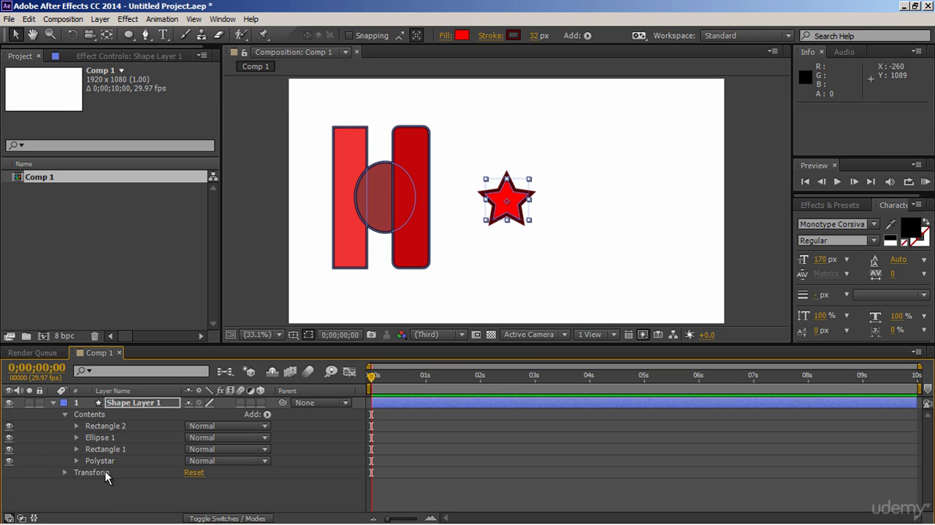
left_click(77, 460)
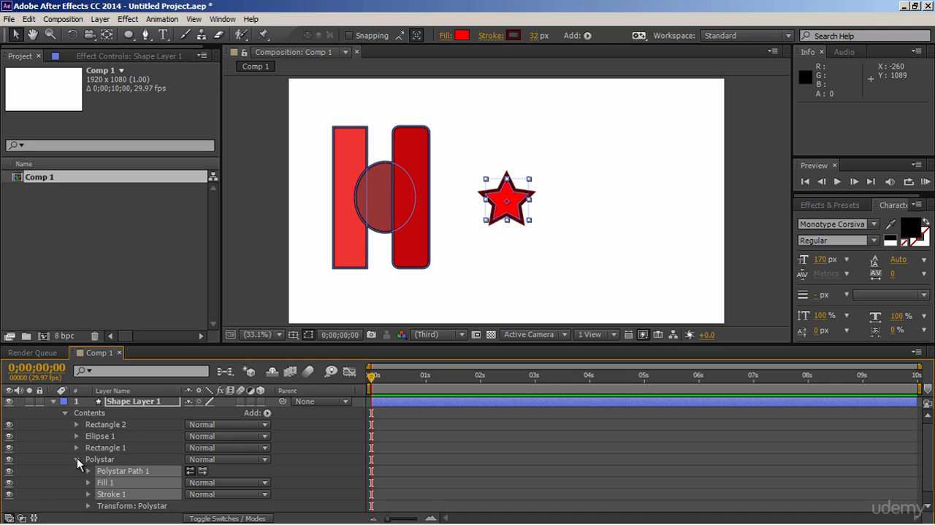
left_click(77, 459)
left_click(265, 289)
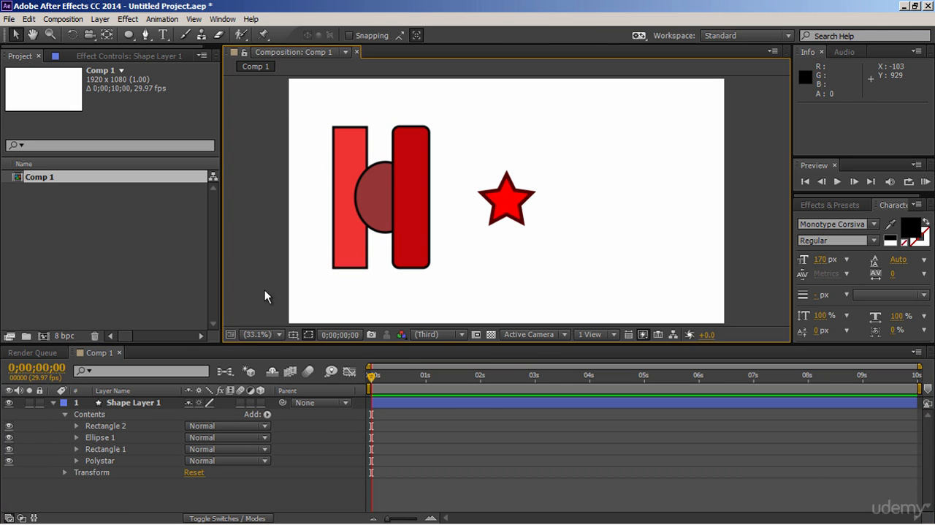